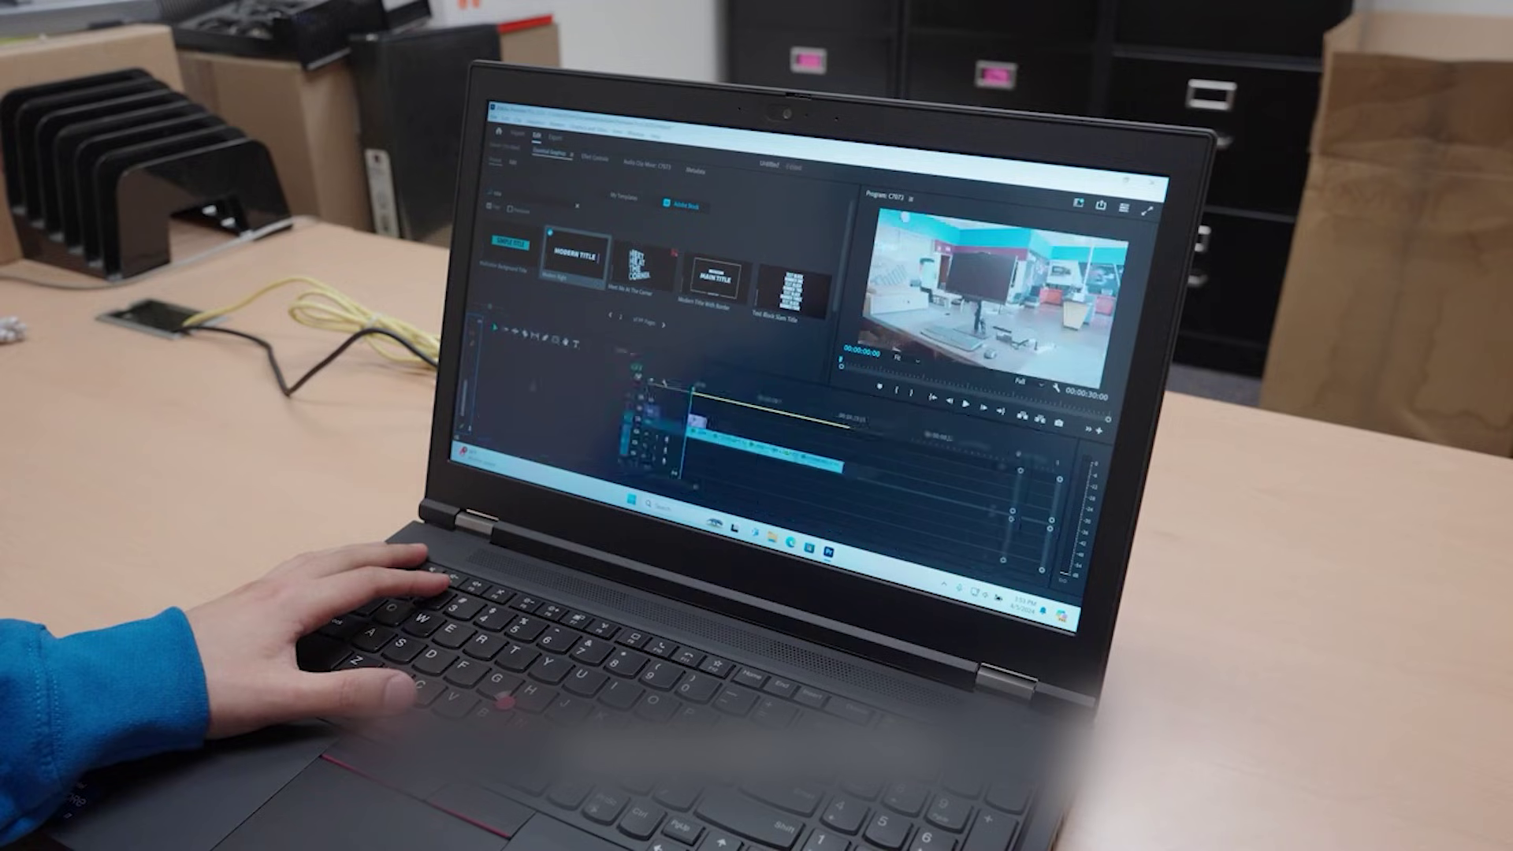
key(space)
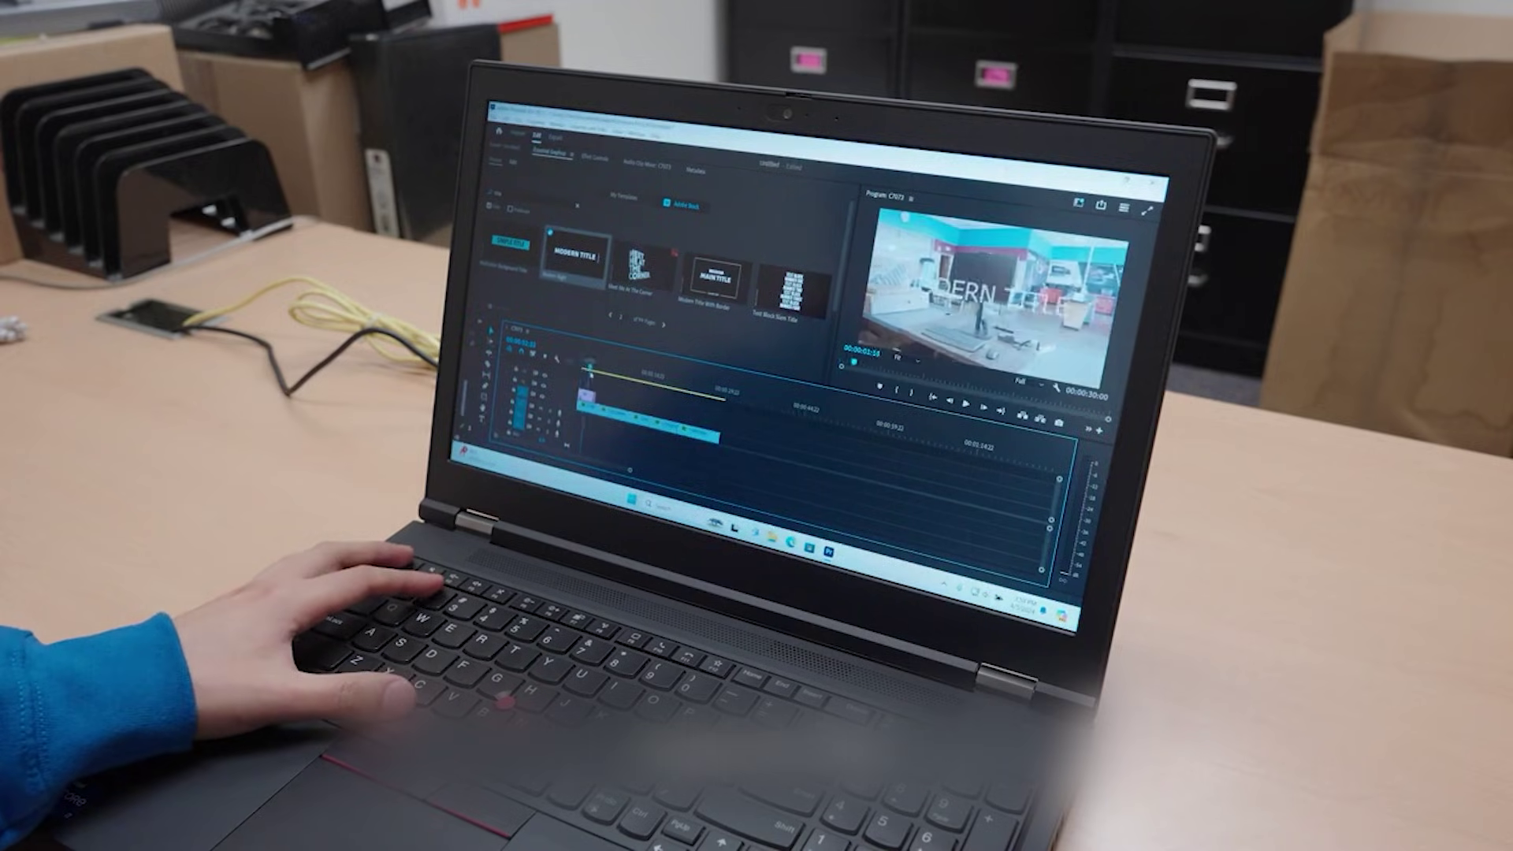